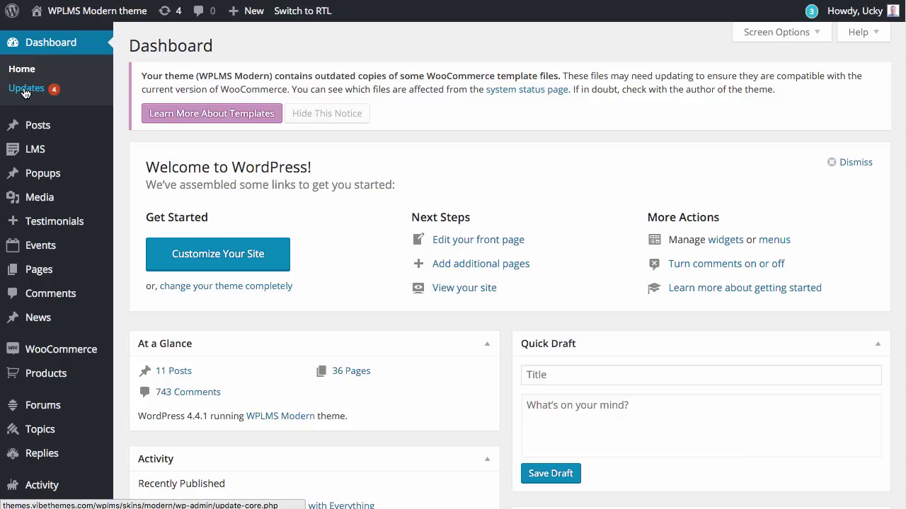
Step: Go to the WordPress updates overview and check again for available updates
{"action": "left_click", "coordinate": [25, 93]}
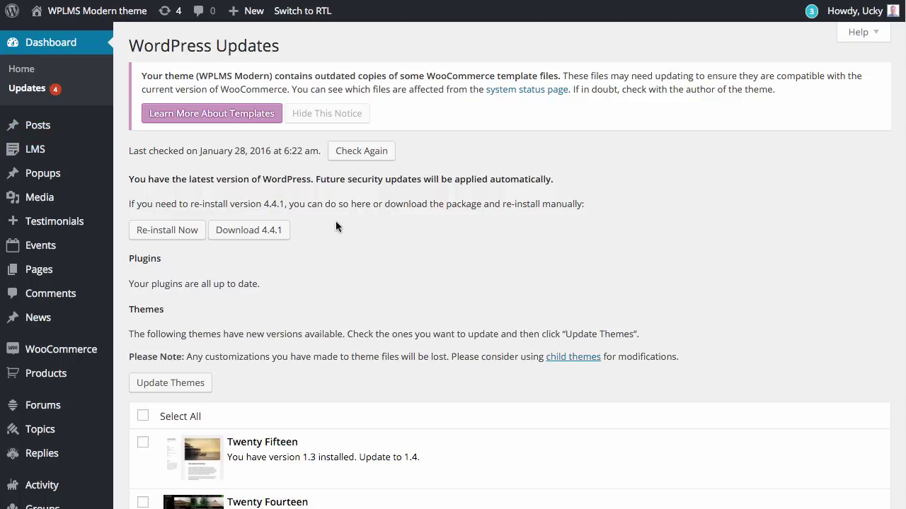
{"action": "left_click", "coordinate": [363, 156]}
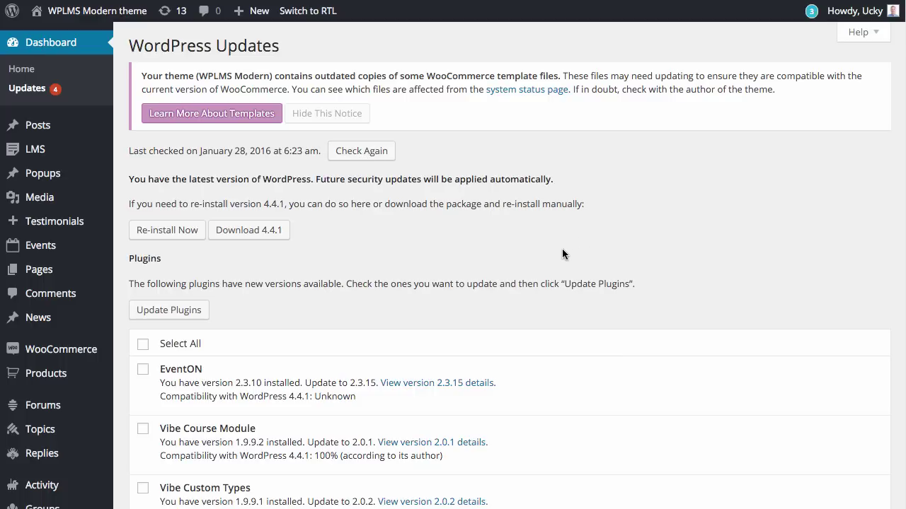
Step: Review the plugins and themes listed with new versions available
{"action": "scroll", "coordinate": [563, 251], "scroll_direction": "down", "scroll_amount": 3}
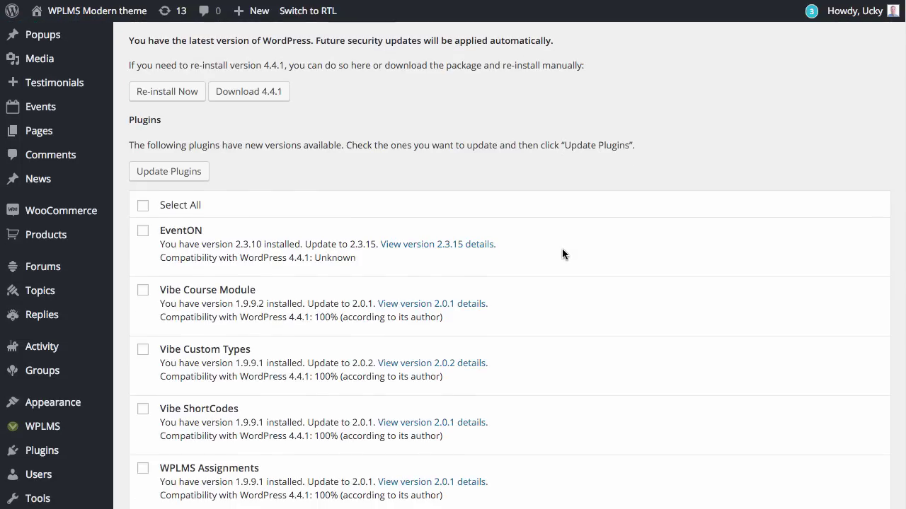
{"action": "scroll", "coordinate": [562, 253], "scroll_direction": "down", "scroll_amount": 2}
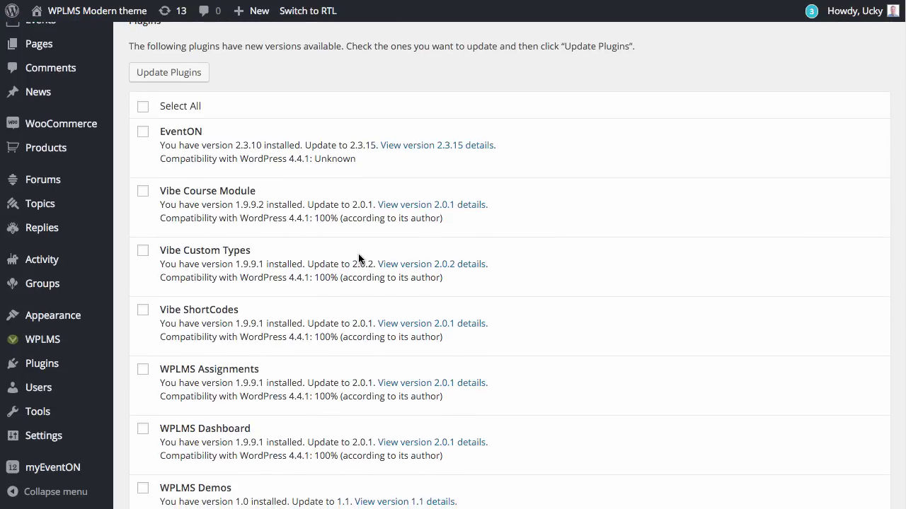
{"action": "scroll", "coordinate": [359, 259], "scroll_direction": "down", "scroll_amount": 1}
{"action": "scroll", "coordinate": [354, 285], "scroll_direction": "down", "scroll_amount": 1}
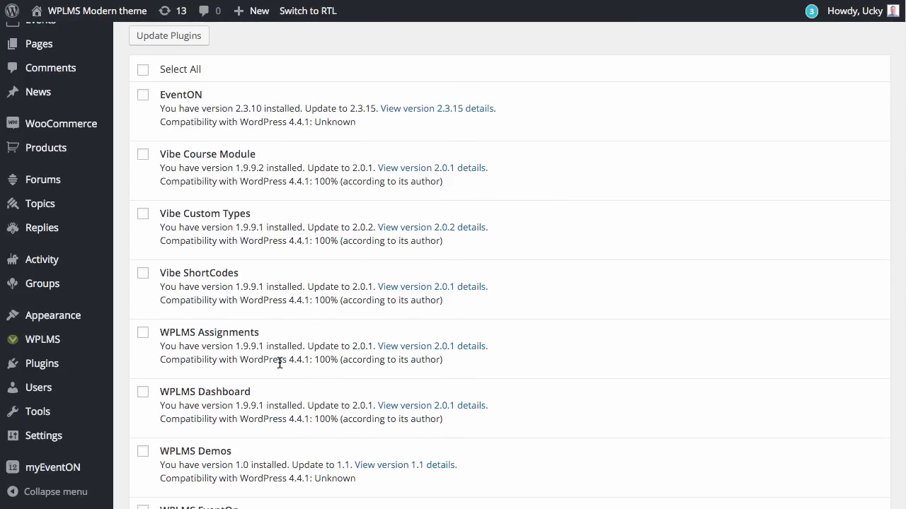
{"action": "scroll", "coordinate": [293, 354], "scroll_direction": "down", "scroll_amount": 2}
{"action": "scroll", "coordinate": [319, 387], "scroll_direction": "down", "scroll_amount": 1}
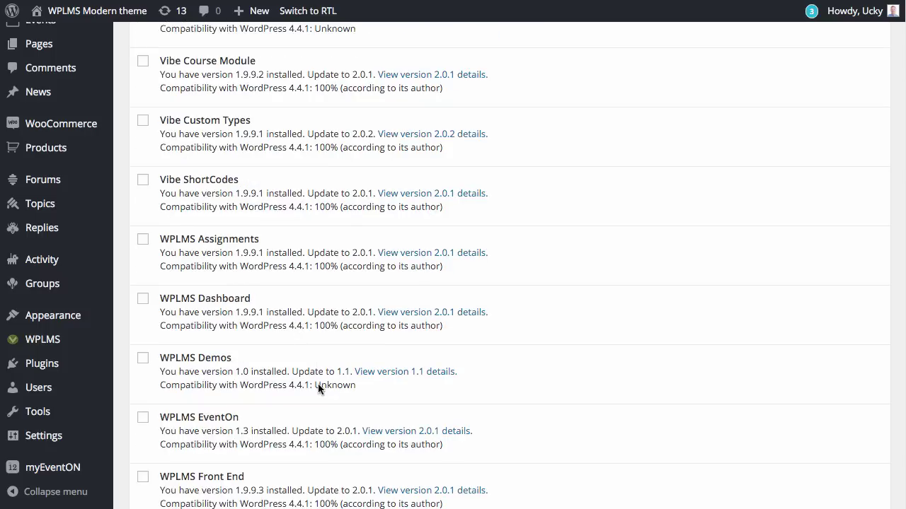
{"action": "scroll", "coordinate": [289, 404], "scroll_direction": "down", "scroll_amount": 3}
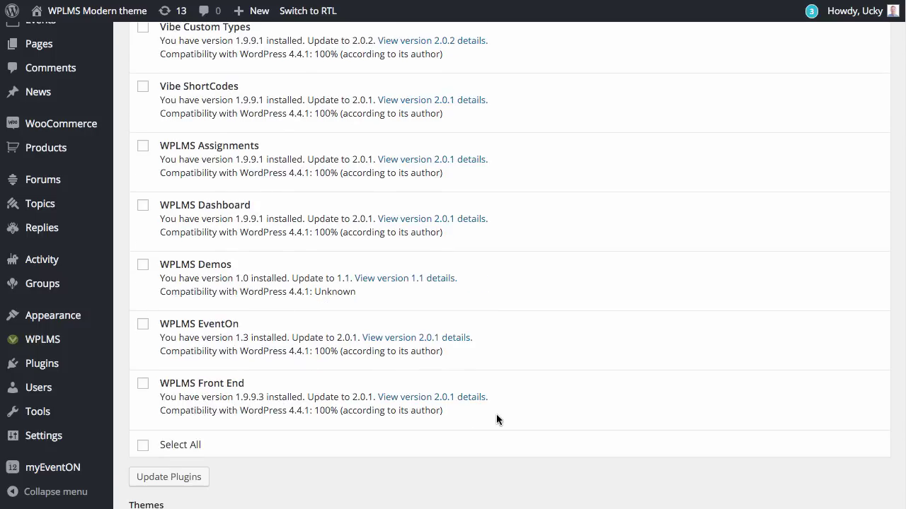
{"action": "scroll", "coordinate": [496, 420], "scroll_direction": "down", "scroll_amount": 1}
{"action": "scroll", "coordinate": [565, 371], "scroll_direction": "down", "scroll_amount": 5}
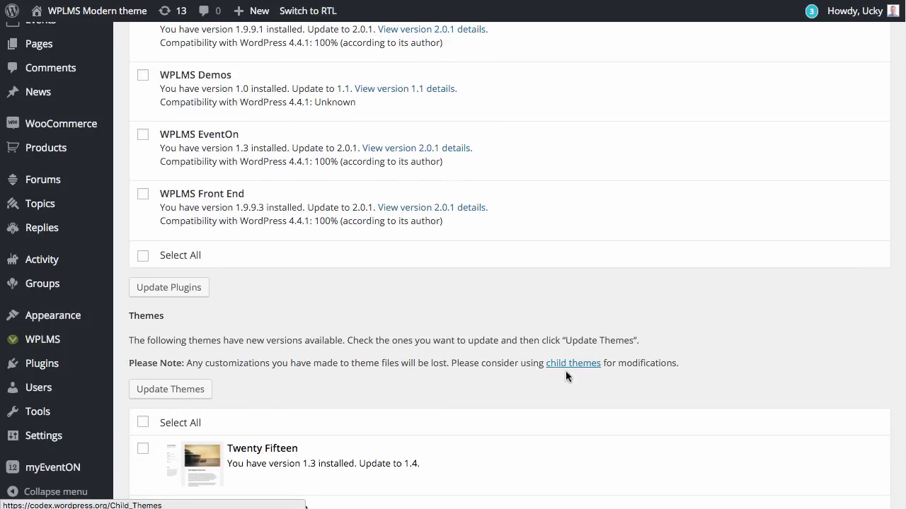
{"action": "scroll", "coordinate": [390, 346], "scroll_direction": "down", "scroll_amount": 6}
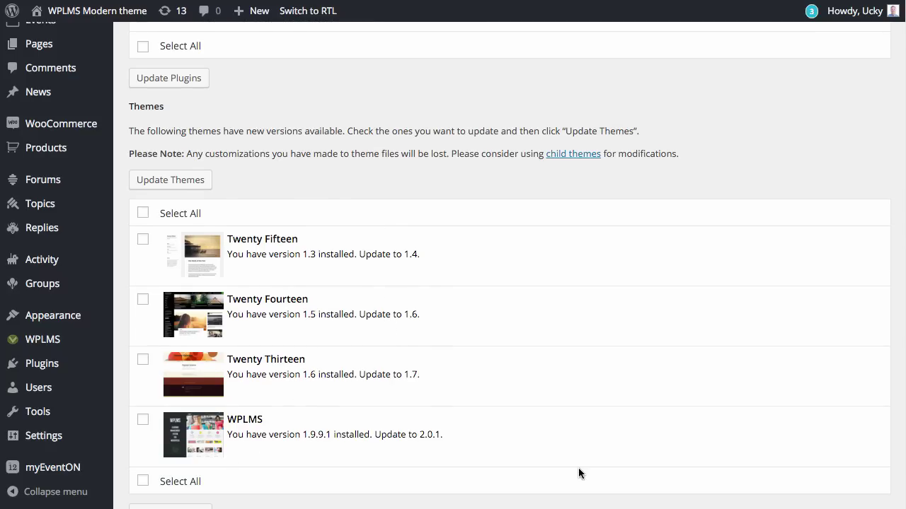
{"action": "scroll", "coordinate": [446, 232], "scroll_direction": "up", "scroll_amount": 15}
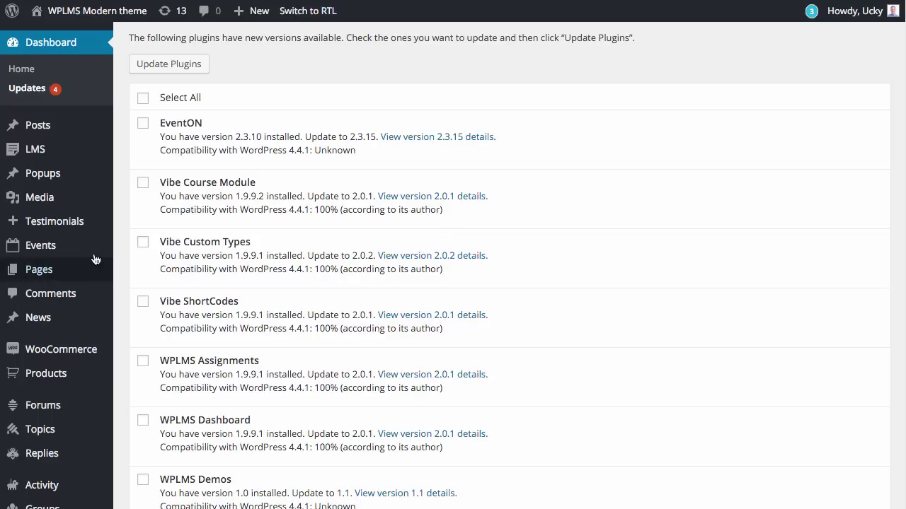
Step: Update all listed plugins except EventON and WPLMS Demos
{"action": "left_click", "coordinate": [144, 100]}
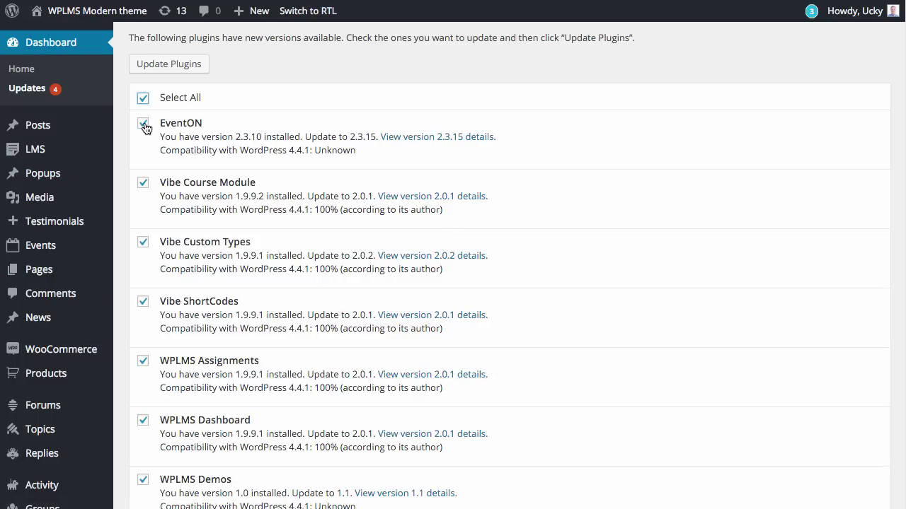
{"action": "left_click", "coordinate": [143, 126]}
{"action": "scroll", "coordinate": [540, 191], "scroll_direction": "down", "scroll_amount": 1}
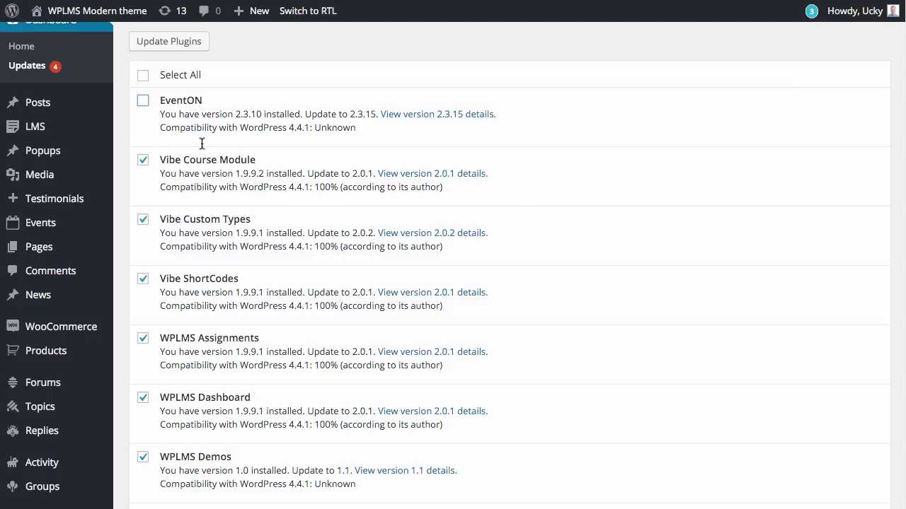
{"action": "left_click", "coordinate": [144, 458]}
{"action": "scroll", "coordinate": [439, 254], "scroll_direction": "down", "scroll_amount": 5}
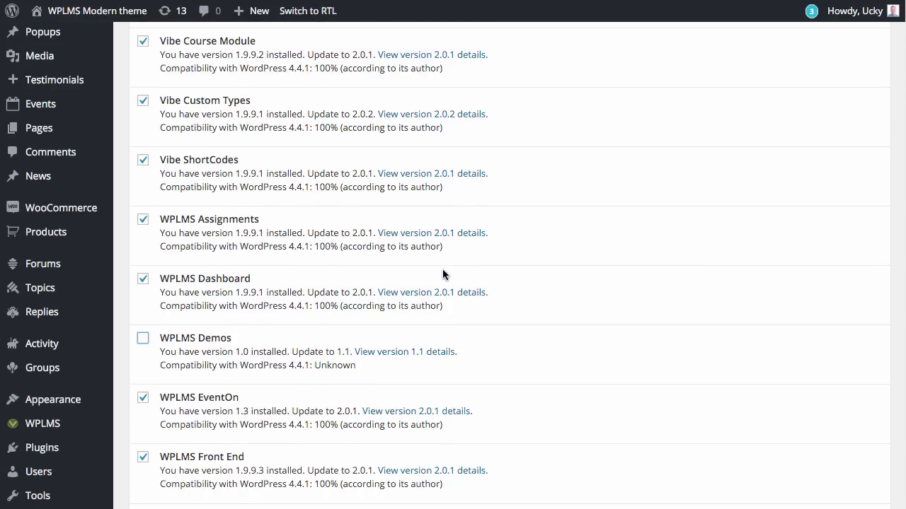
{"action": "scroll", "coordinate": [445, 271], "scroll_direction": "down", "scroll_amount": 3}
{"action": "scroll", "coordinate": [443, 269], "scroll_direction": "up", "scroll_amount": 15}
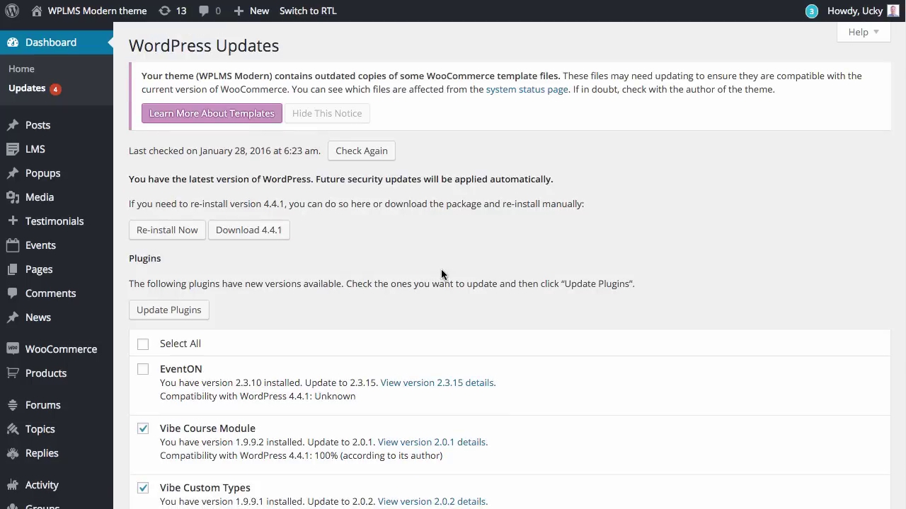
{"action": "left_click", "coordinate": [198, 307]}
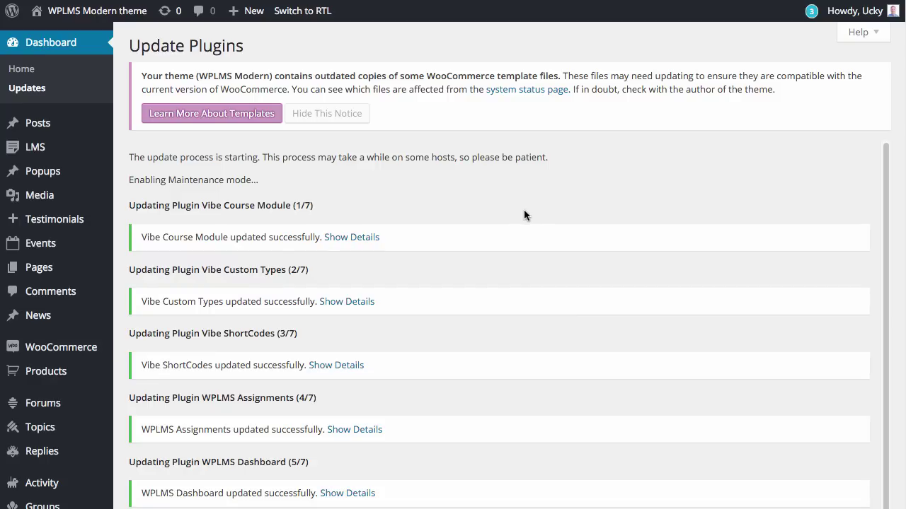
{"action": "scroll", "coordinate": [536, 232], "scroll_direction": "down", "scroll_amount": 5}
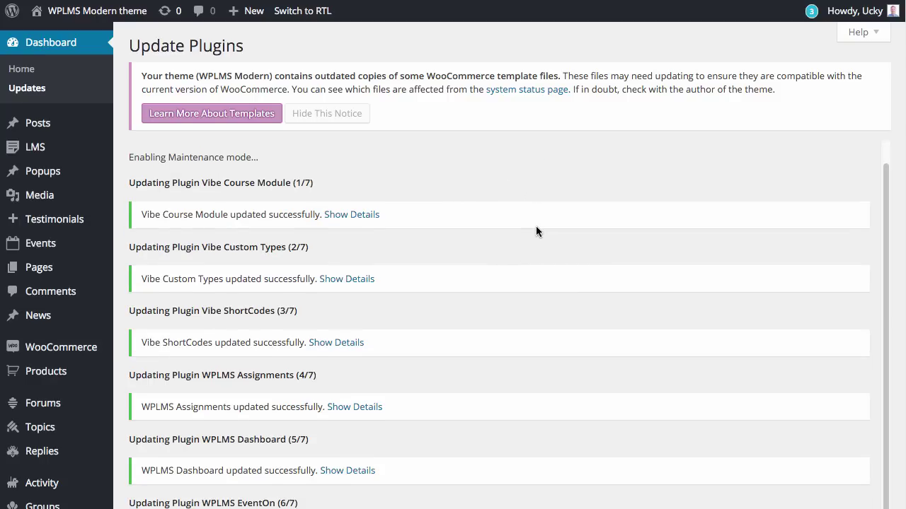
{"action": "scroll", "coordinate": [533, 258], "scroll_direction": "up", "scroll_amount": 5}
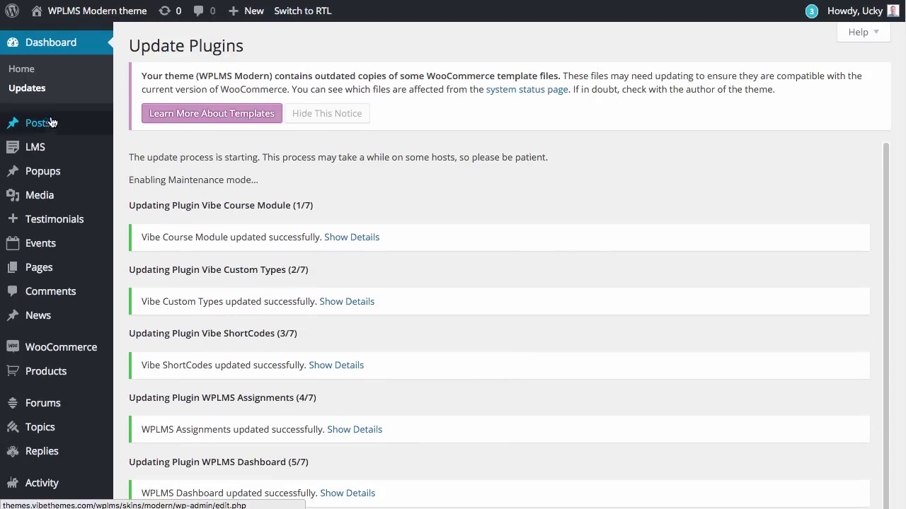
Step: Return to the WordPress updates overview and update only the WPLMS theme to version 2.0.1
{"action": "left_click", "coordinate": [28, 89]}
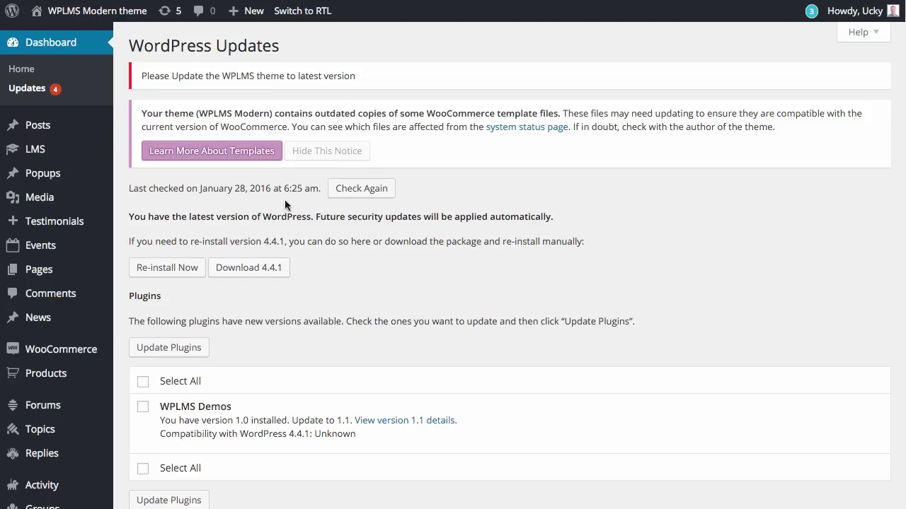
{"action": "scroll", "coordinate": [493, 303], "scroll_direction": "down", "scroll_amount": 6}
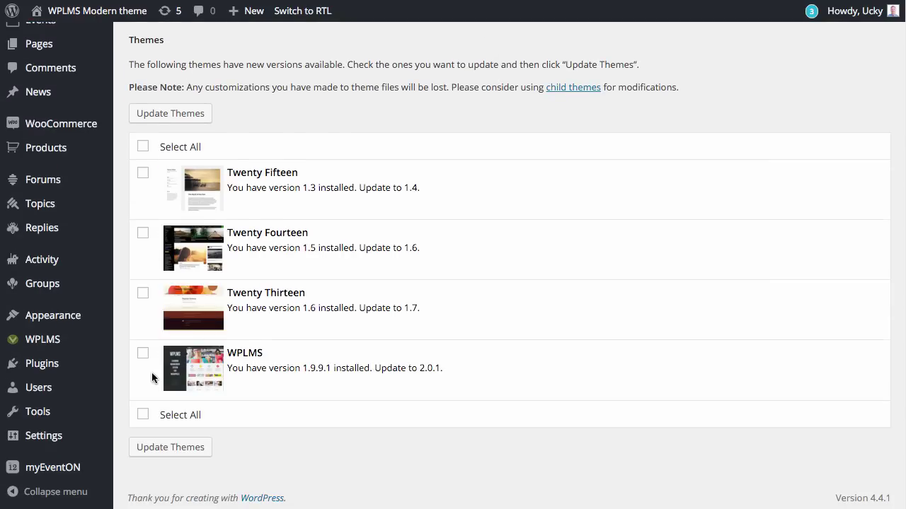
{"action": "left_click", "coordinate": [196, 117]}
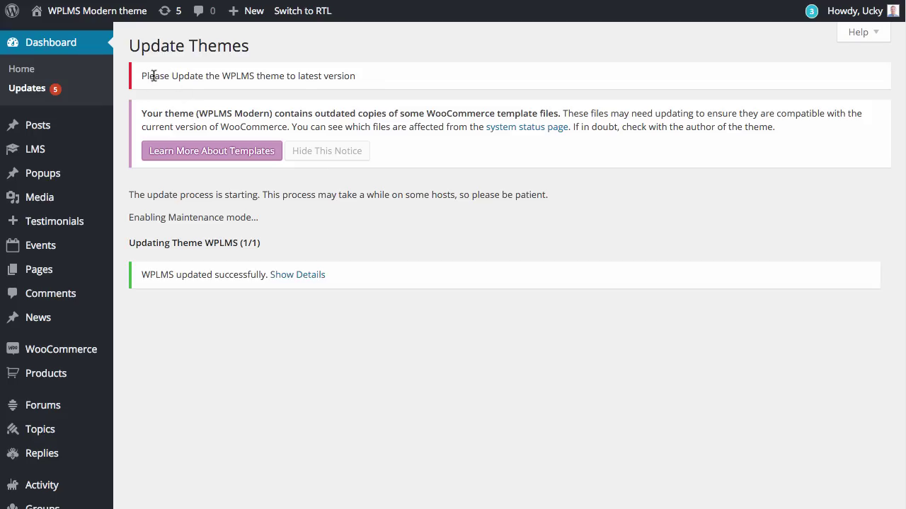
{"action": "left_click_drag", "start_coordinate": [148, 76], "coordinate": [413, 73]}
{"action": "left_click", "coordinate": [395, 79]}
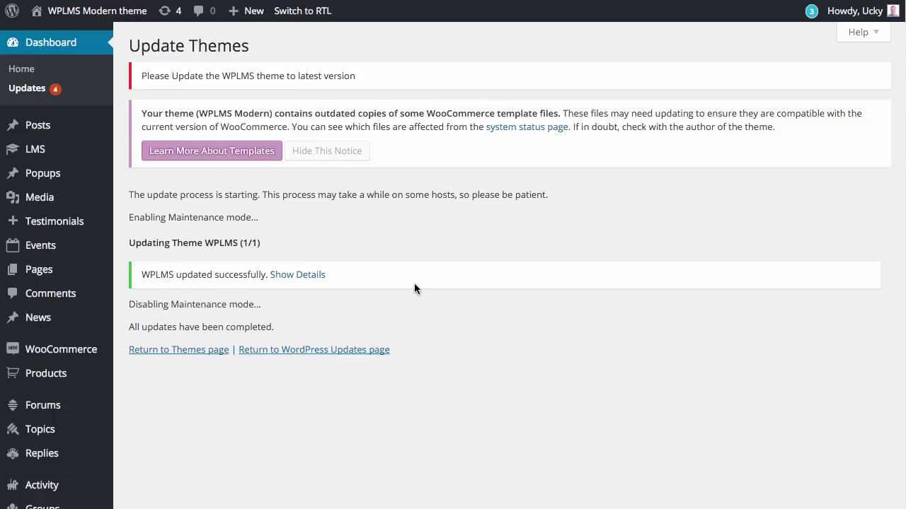
Step: Open the dashboard home and look through the new features presented on the WPLMS 2.0.1 welcome page
{"action": "left_click", "coordinate": [26, 70]}
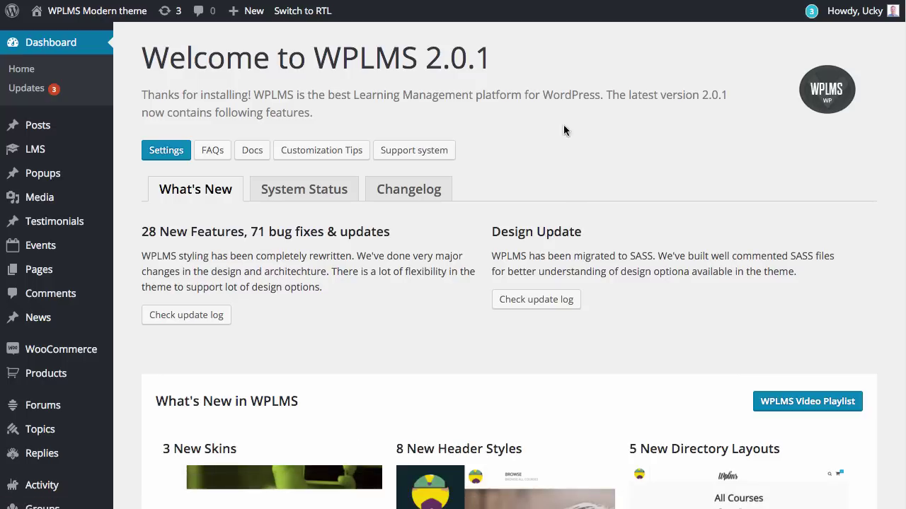
{"action": "scroll", "coordinate": [584, 142], "scroll_direction": "down", "scroll_amount": 1}
{"action": "scroll", "coordinate": [601, 240], "scroll_direction": "down", "scroll_amount": 2}
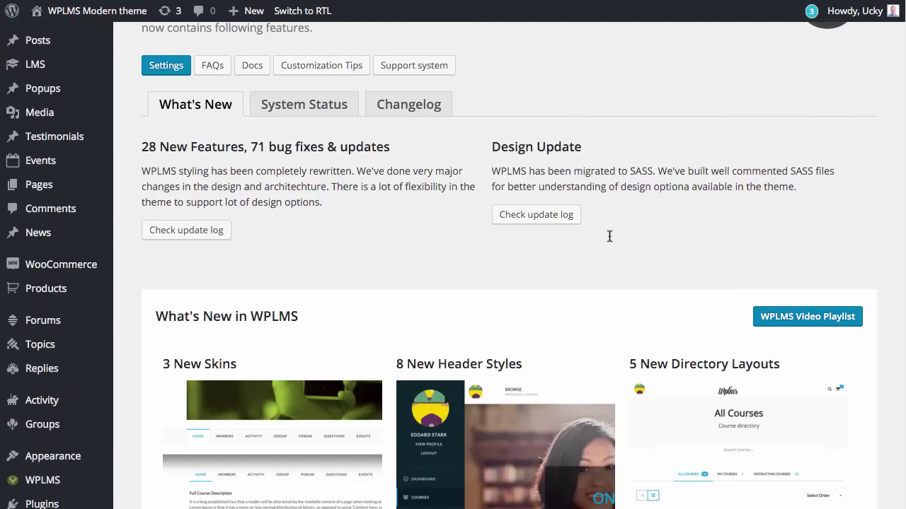
{"action": "scroll", "coordinate": [609, 235], "scroll_direction": "down", "scroll_amount": 3}
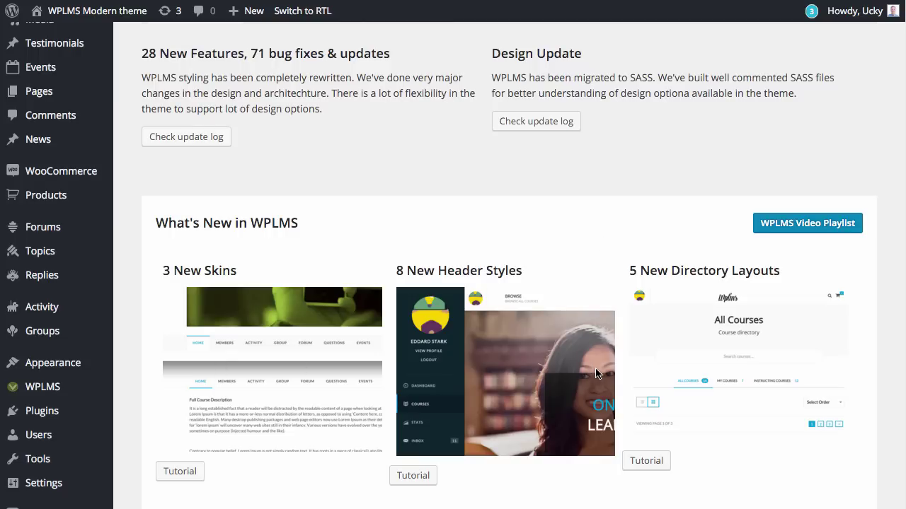
{"action": "scroll", "coordinate": [555, 346], "scroll_direction": "down", "scroll_amount": 8}
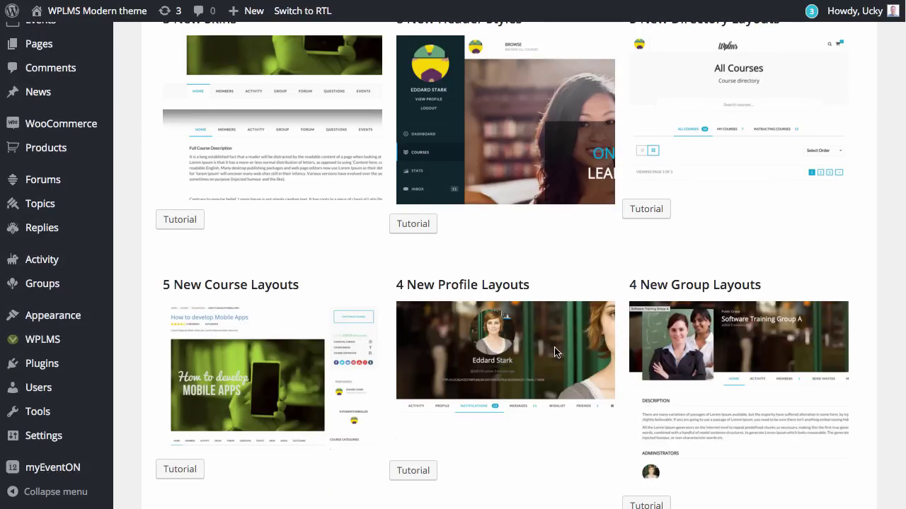
{"action": "scroll", "coordinate": [556, 351], "scroll_direction": "down", "scroll_amount": 20}
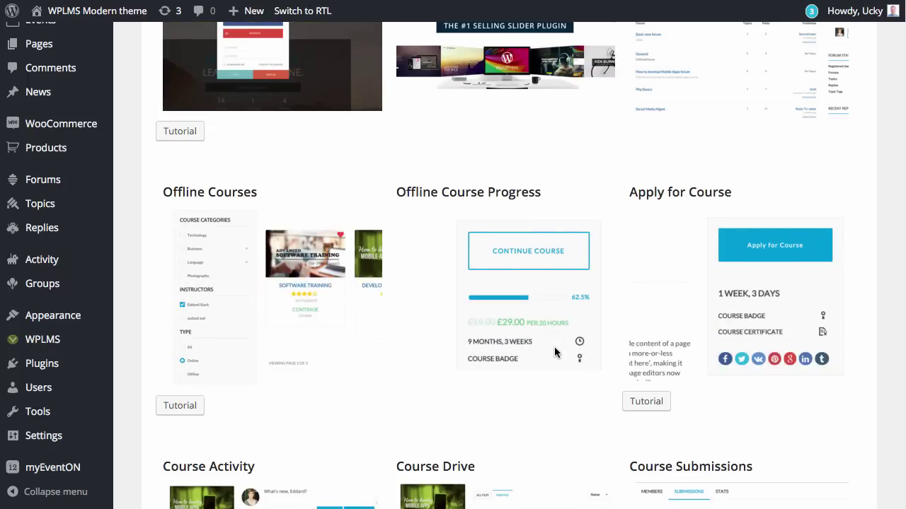
{"action": "scroll", "coordinate": [554, 347], "scroll_direction": "down", "scroll_amount": 12}
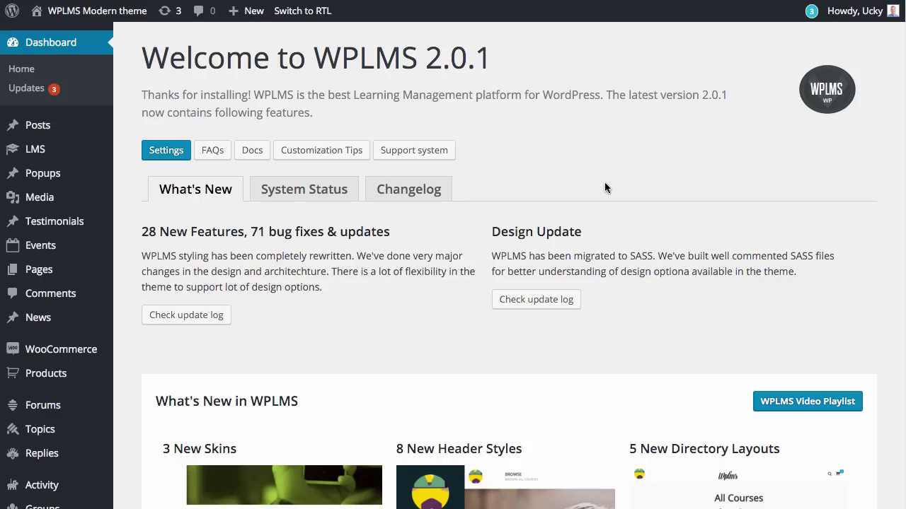
{"action": "scroll", "coordinate": [339, 300], "scroll_direction": "down", "scroll_amount": 15}
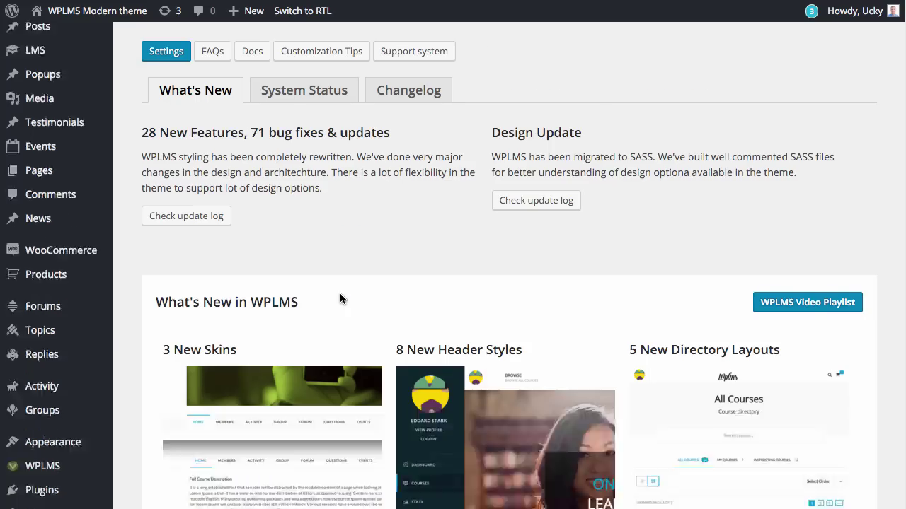
Step: In the permalink settings, choose Course as the courses base, Quiz for quiz permalinks and Unit for unit permalinks
{"action": "mouse_move", "coordinate": [78, 444]}
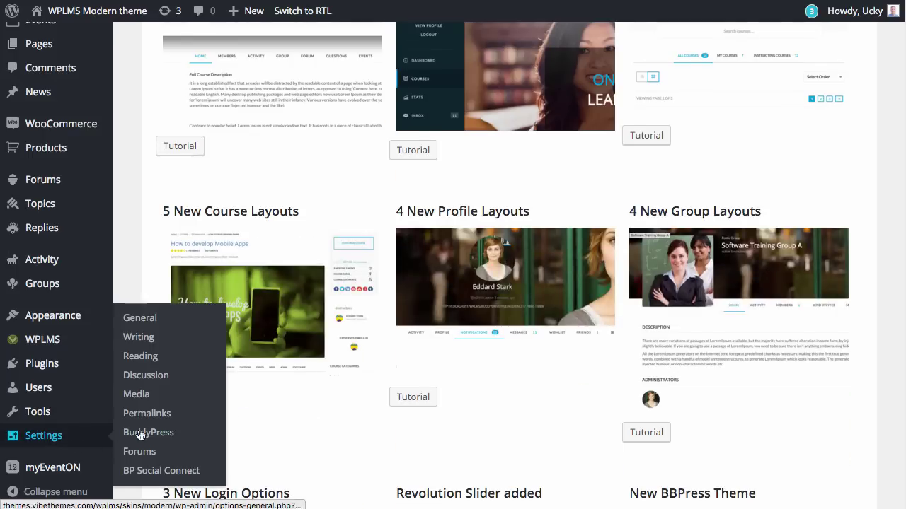
{"action": "left_click", "coordinate": [154, 413]}
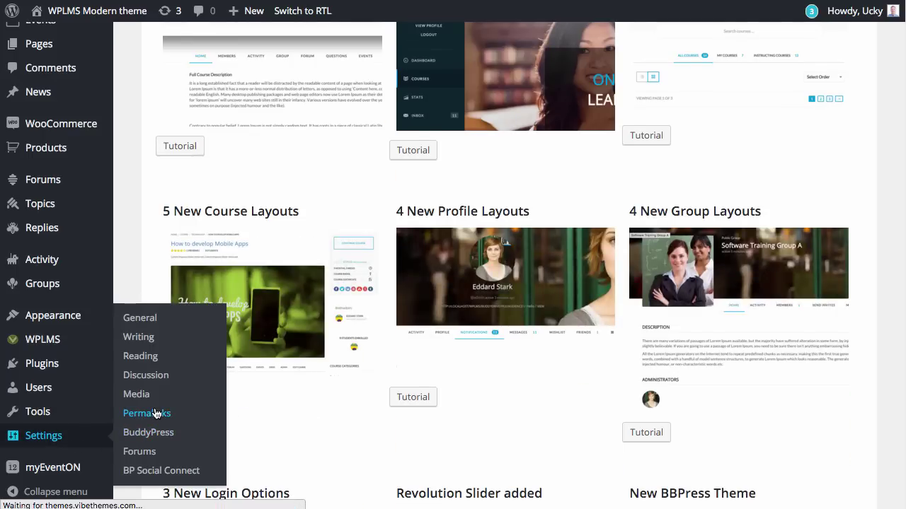
{"action": "scroll", "coordinate": [201, 299], "scroll_direction": "down", "scroll_amount": 10}
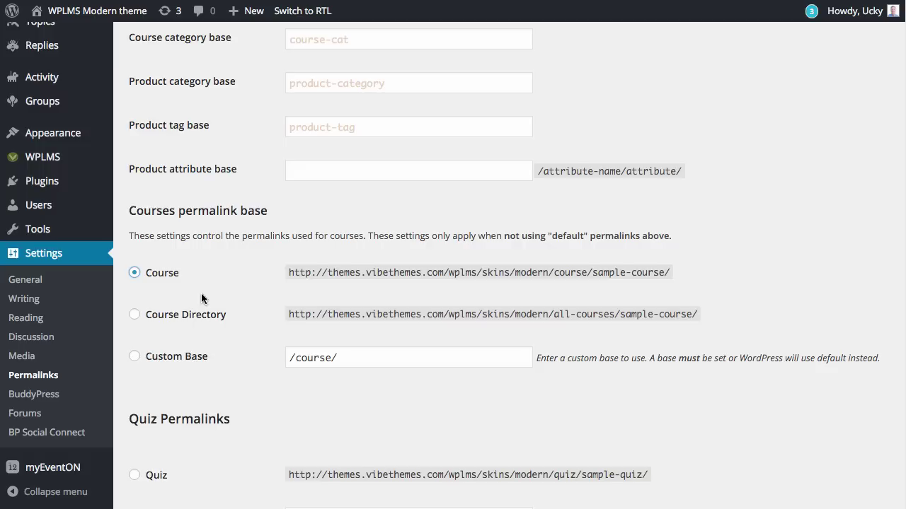
{"action": "scroll", "coordinate": [201, 293], "scroll_direction": "down", "scroll_amount": 4}
{"action": "left_click", "coordinate": [162, 370]}
{"action": "scroll", "coordinate": [389, 367], "scroll_direction": "down", "scroll_amount": 4}
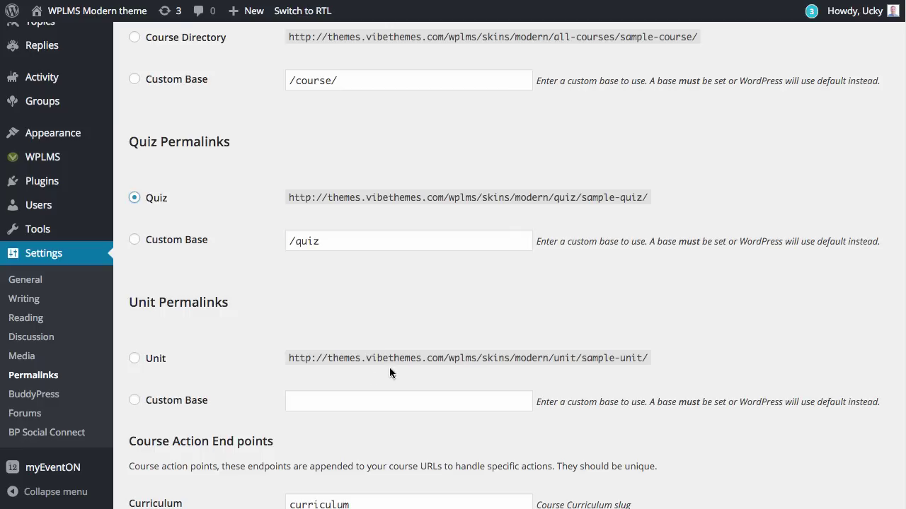
{"action": "left_click", "coordinate": [157, 368]}
{"action": "scroll", "coordinate": [352, 307], "scroll_direction": "down", "scroll_amount": 5}
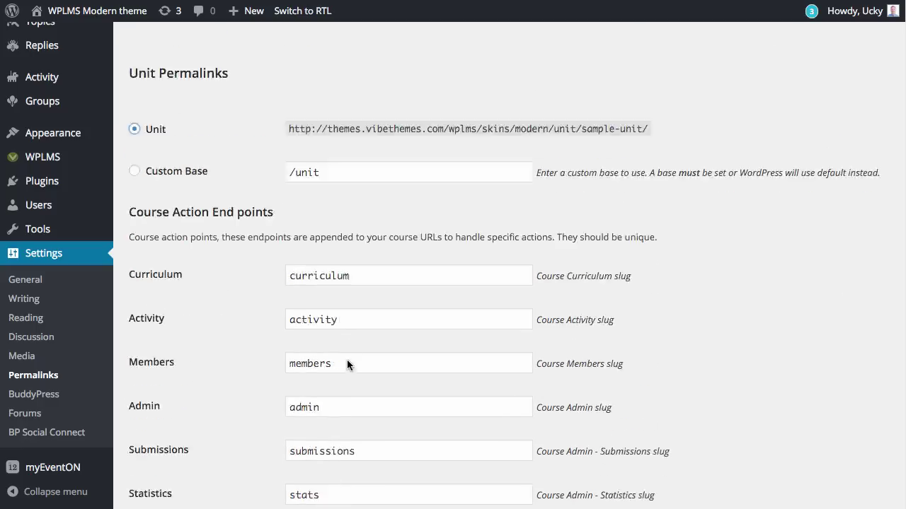
Step: Check the course action endpoint slugs and product permalinks, then save the permalink settings
{"action": "scroll", "coordinate": [169, 314], "scroll_direction": "down", "scroll_amount": 1}
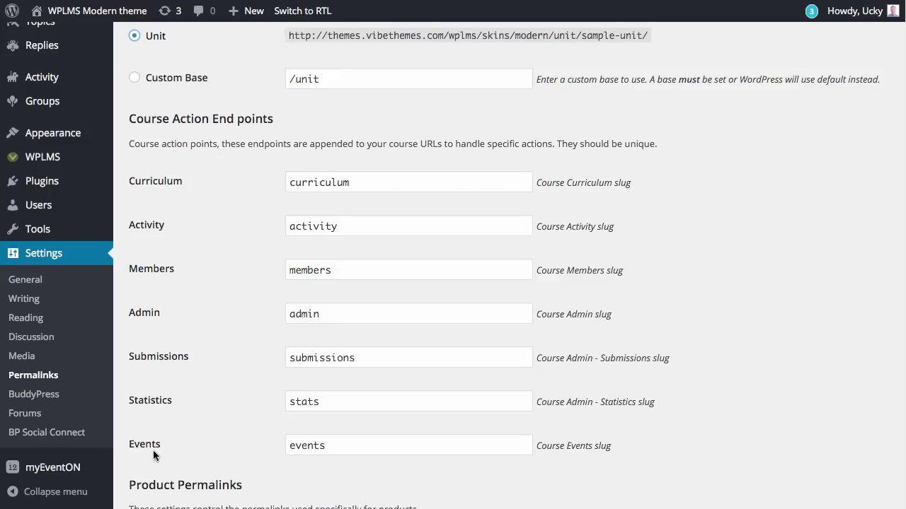
{"action": "scroll", "coordinate": [453, 437], "scroll_direction": "down", "scroll_amount": 5}
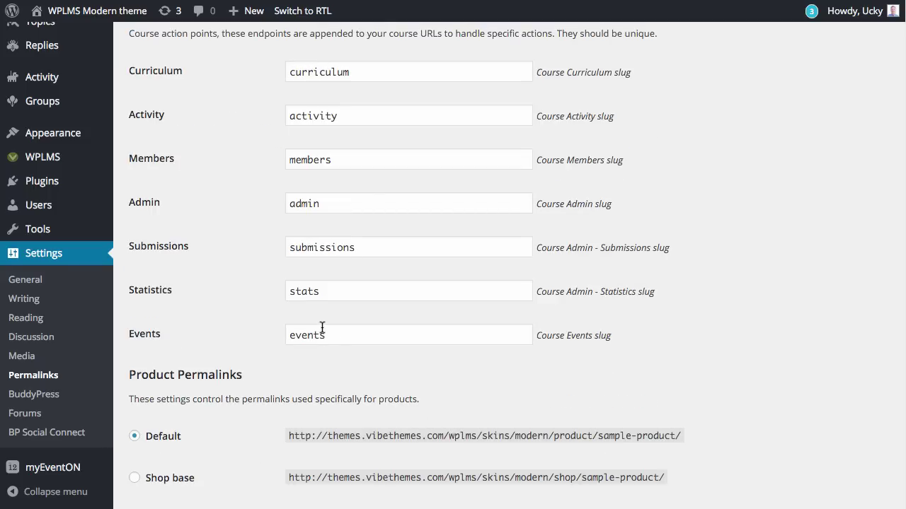
{"action": "scroll", "coordinate": [340, 382], "scroll_direction": "down", "scroll_amount": 5}
{"action": "left_click", "coordinate": [192, 445]}
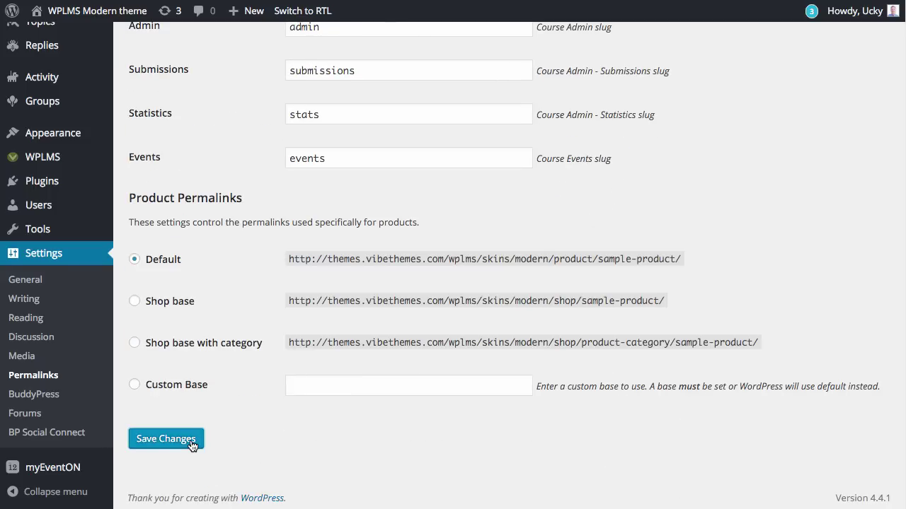
Step: Review the saved unit permalinks and course action endpoints, examining the leading slash in the Curriculum slug
{"action": "scroll", "coordinate": [740, 335], "scroll_direction": "up", "scroll_amount": 3}
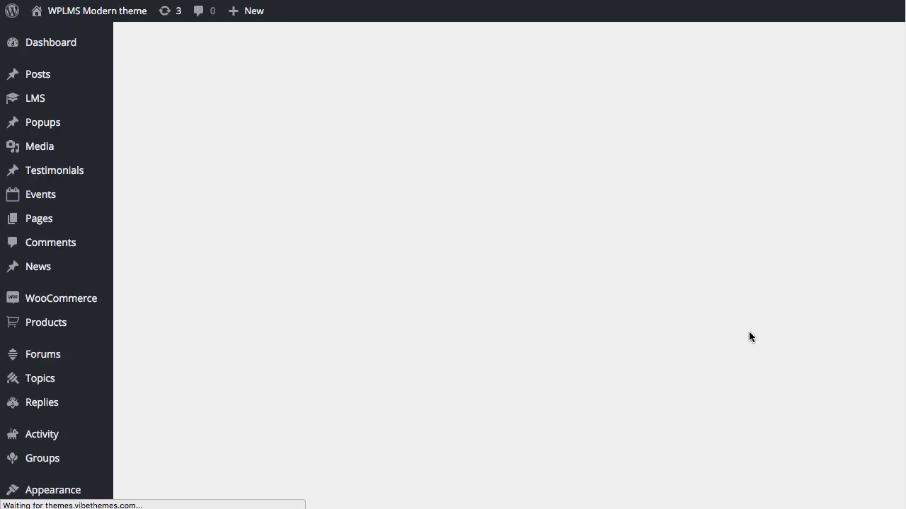
{"action": "scroll", "coordinate": [743, 337], "scroll_direction": "down", "scroll_amount": 15}
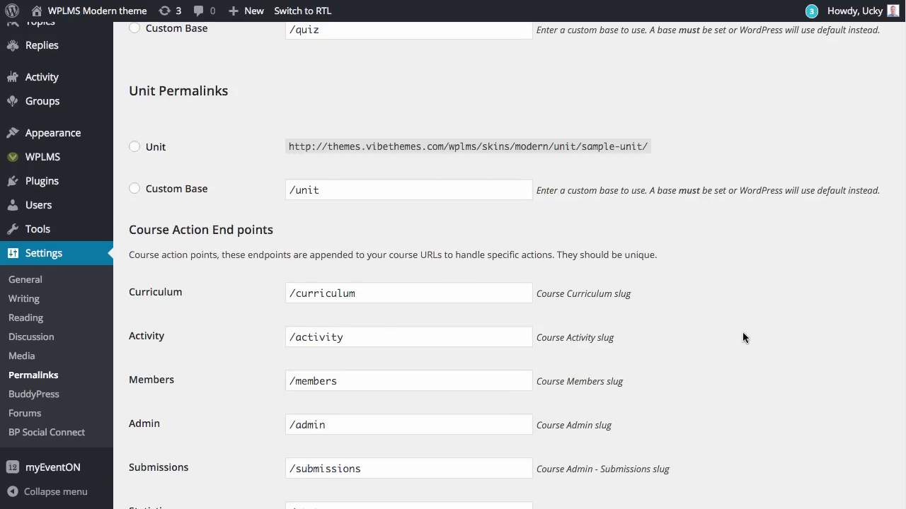
{"action": "left_click", "coordinate": [298, 293]}
{"action": "left_click_drag", "start_coordinate": [296, 293], "coordinate": [258, 291]}
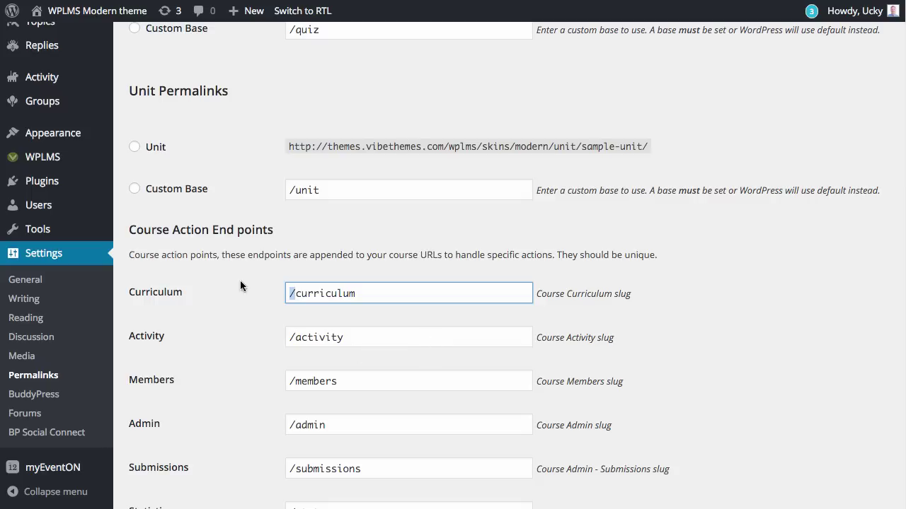
{"action": "left_click", "coordinate": [242, 355]}
{"action": "scroll", "coordinate": [245, 356], "scroll_direction": "down", "scroll_amount": 6}
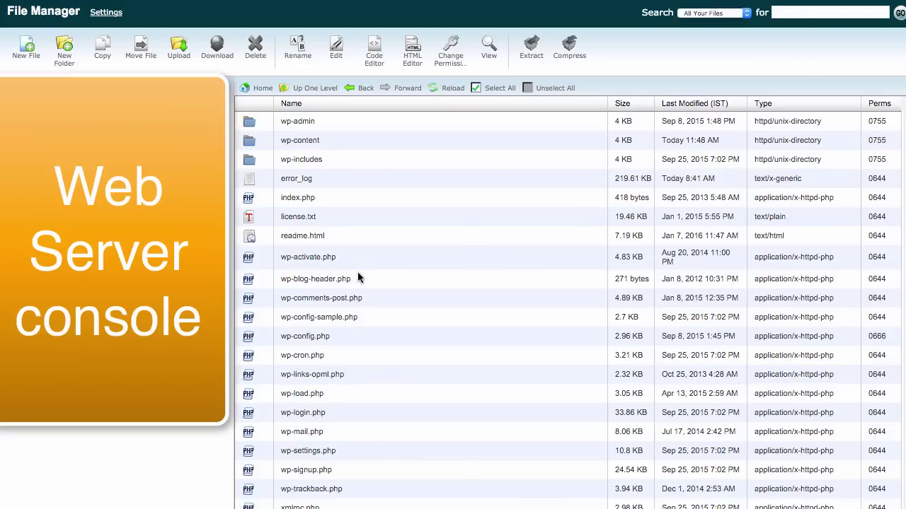
Step: Switch to the web server's file manager and locate the wplms_modern theme folder under wp-content/themes
{"action": "double_click", "coordinate": [249, 143]}
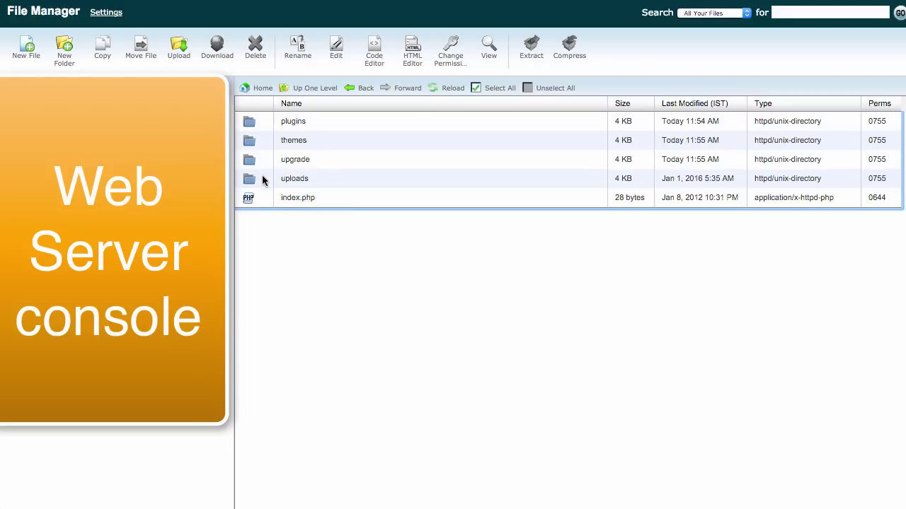
{"action": "double_click", "coordinate": [256, 147]}
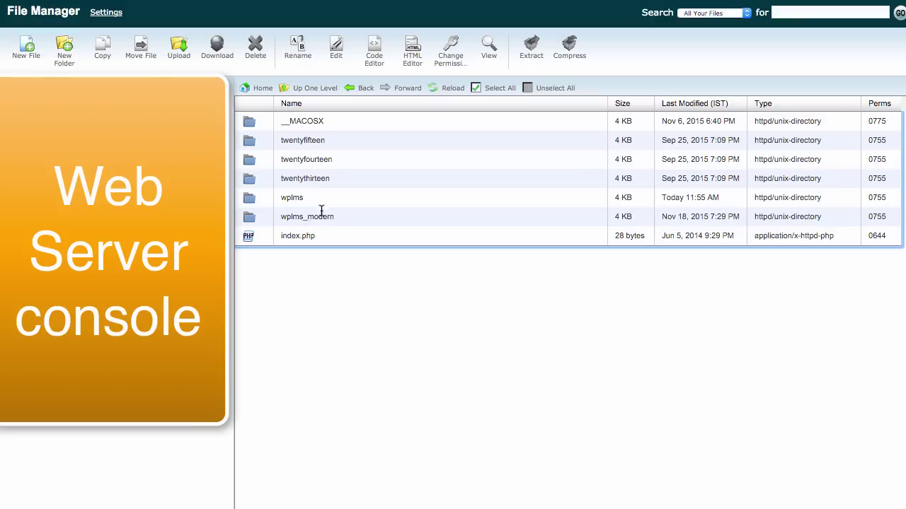
{"action": "left_click", "coordinate": [252, 216]}
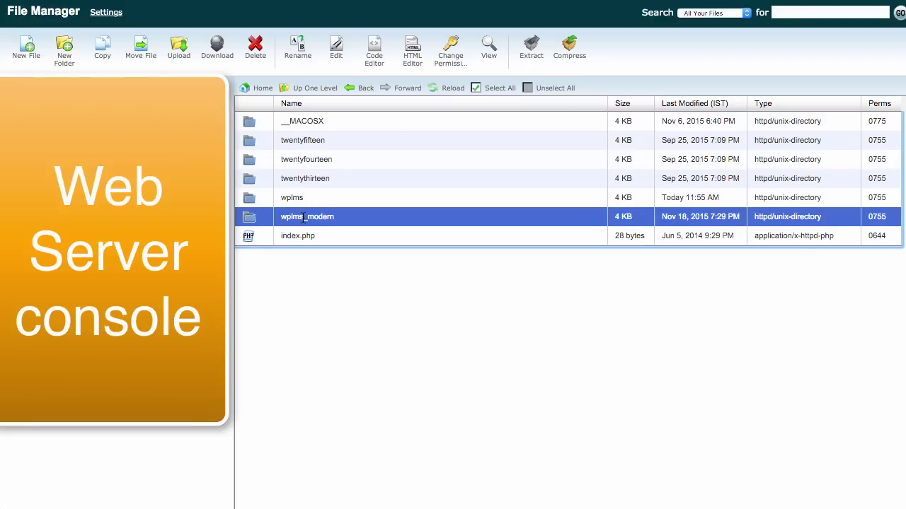
{"action": "left_click", "coordinate": [329, 301]}
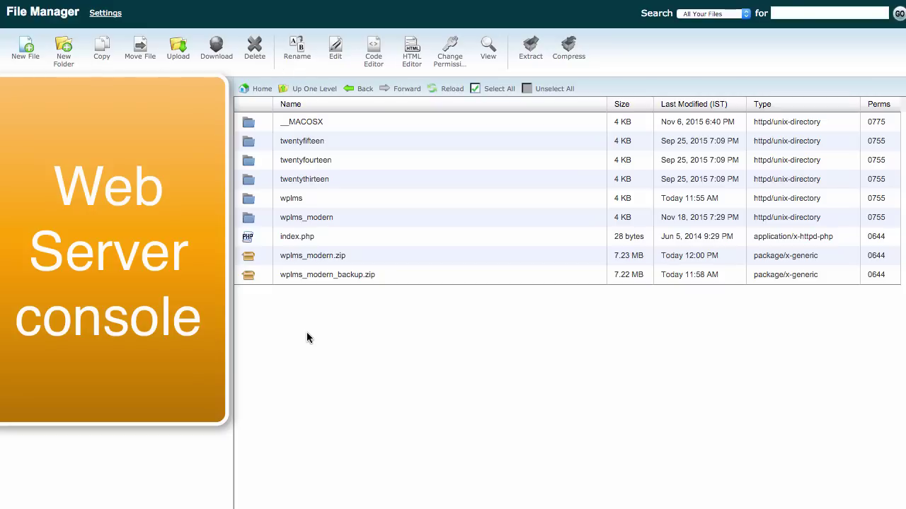
Step: Delete the wplms_modern theme folder and replace it by extracting wplms_modern.zip into the themes directory
{"action": "left_click", "coordinate": [248, 218]}
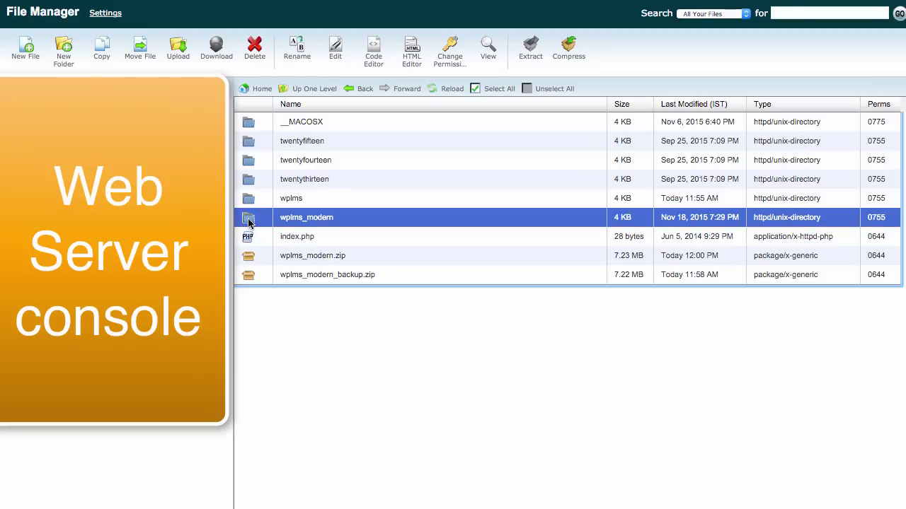
{"action": "left_click", "coordinate": [254, 48]}
{"action": "left_click", "coordinate": [560, 299]}
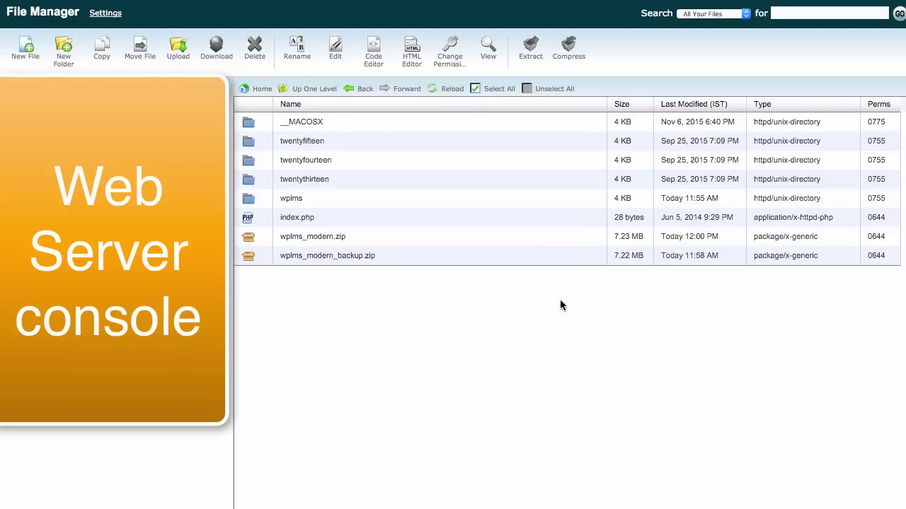
{"action": "left_click", "coordinate": [249, 237]}
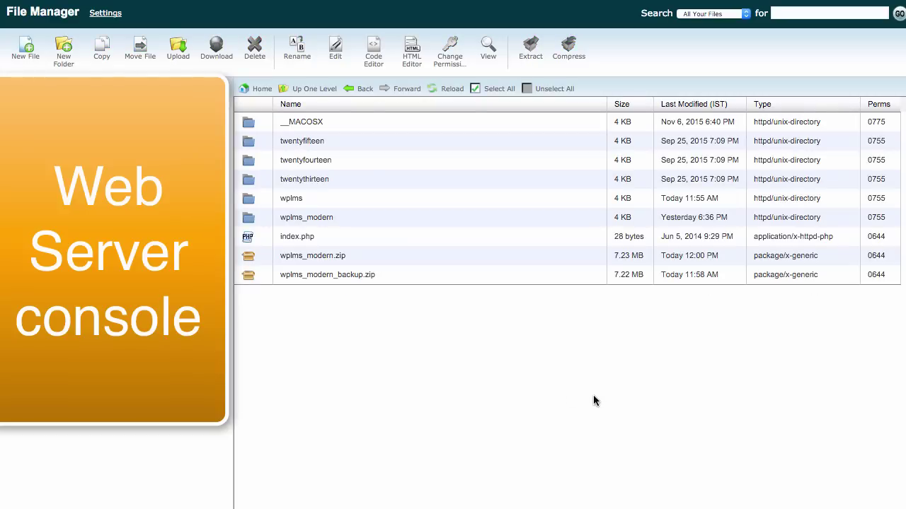
{"action": "left_click", "coordinate": [249, 276]}
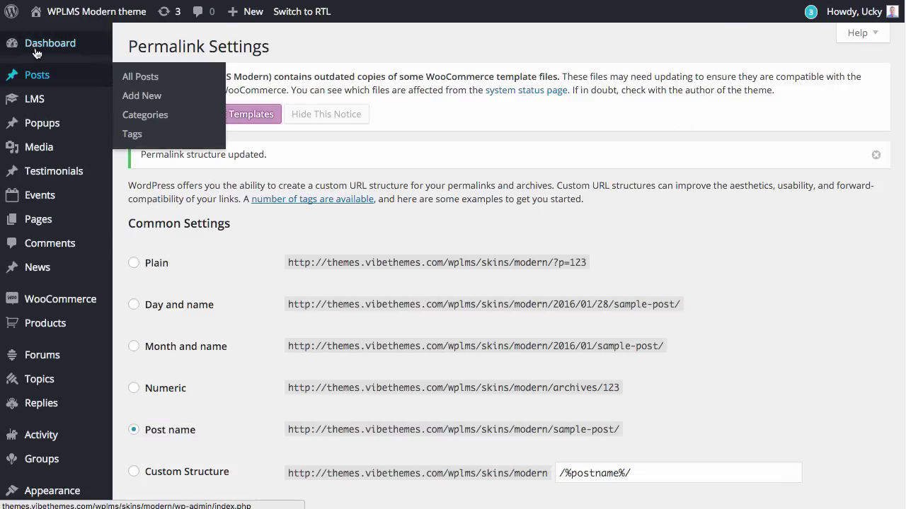
Step: Switch back to the WordPress admin, open the dashboard and hide the outdated WooCommerce templates notice
{"action": "mouse_move", "coordinate": [138, 60]}
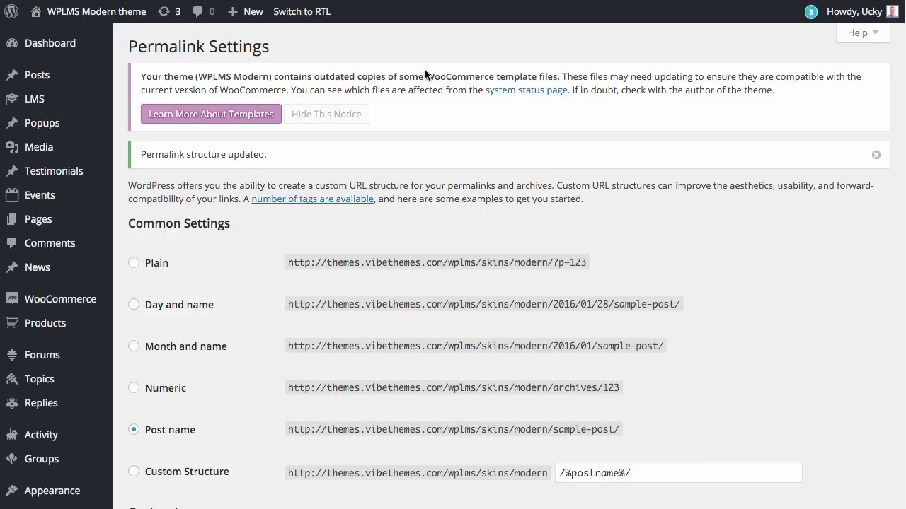
{"action": "left_click", "coordinate": [43, 43]}
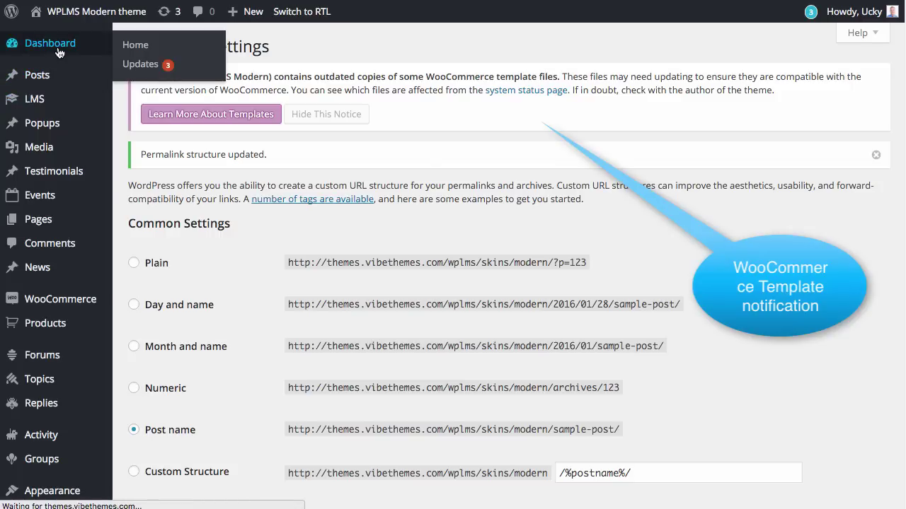
{"action": "left_click", "coordinate": [326, 114]}
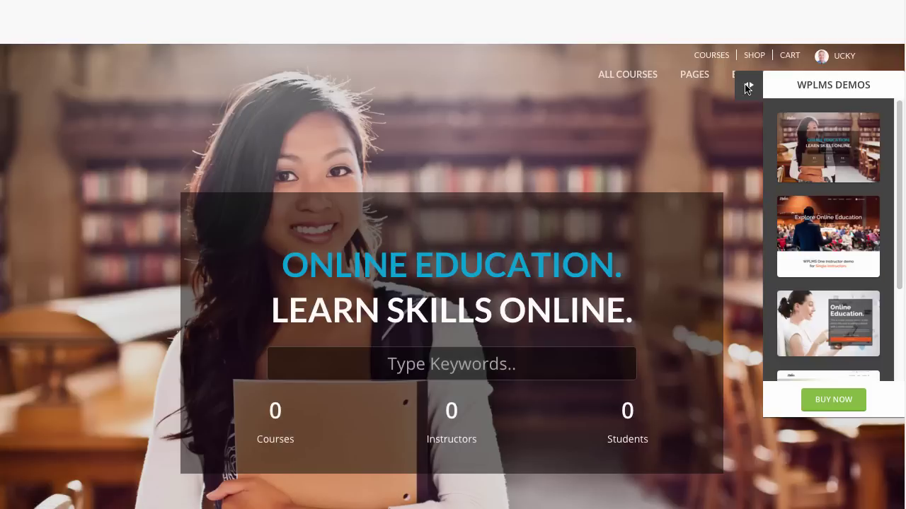
Step: Examine the live home page's header, logo and banner area for layout changes caused by the theme update
{"action": "scroll", "coordinate": [641, 142], "scroll_direction": "down", "scroll_amount": 5}
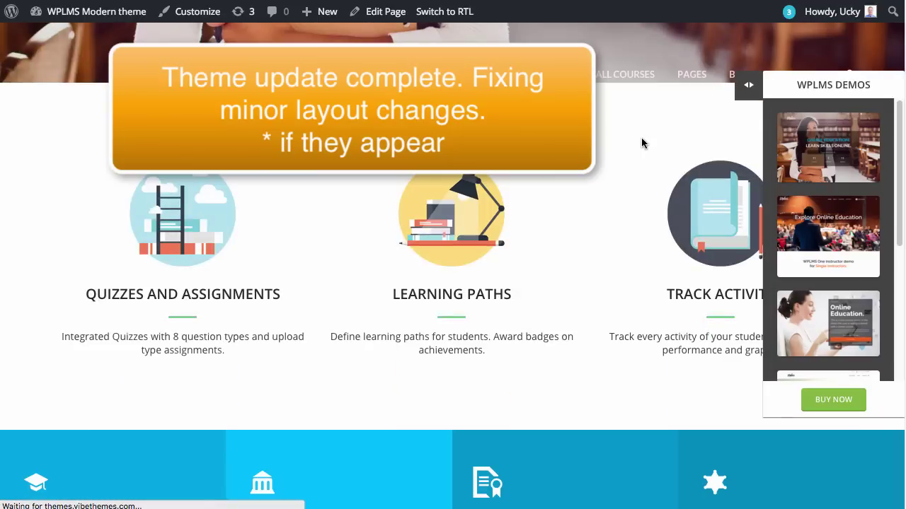
{"action": "scroll", "coordinate": [641, 142], "scroll_direction": "up", "scroll_amount": 5}
{"action": "scroll", "coordinate": [641, 142], "scroll_direction": "down", "scroll_amount": 2}
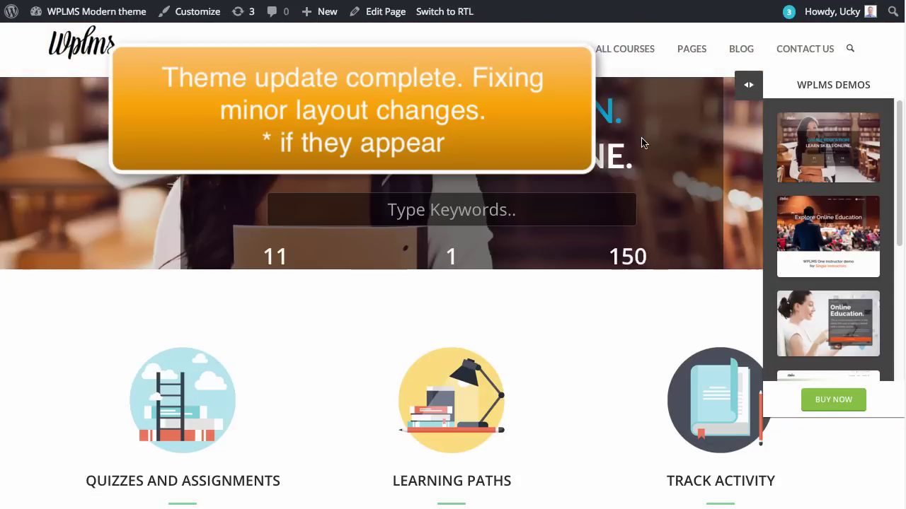
{"action": "scroll", "coordinate": [641, 143], "scroll_direction": "up", "scroll_amount": 2}
{"action": "scroll", "coordinate": [641, 142], "scroll_direction": "down", "scroll_amount": 2}
{"action": "scroll", "coordinate": [641, 142], "scroll_direction": "up", "scroll_amount": 2}
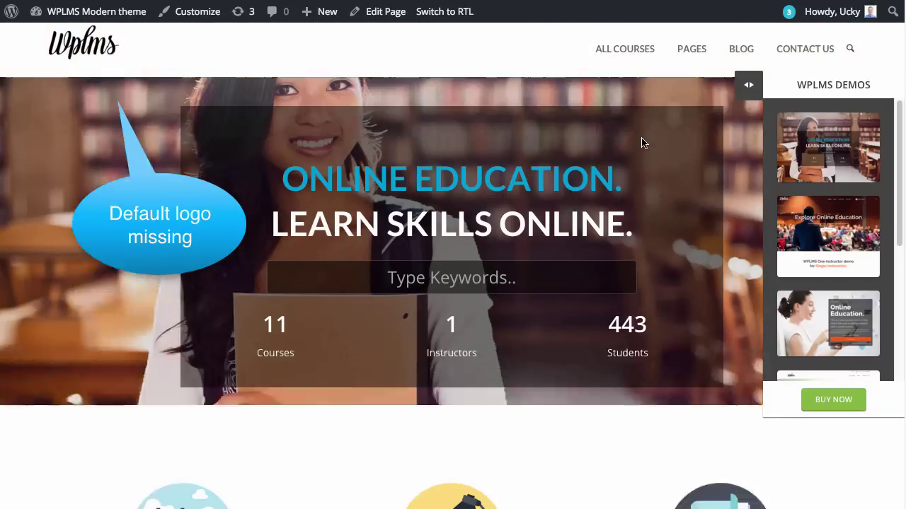
Step: Collapse the WPLMS Demos panel and examine the spacing of the course grid further down the home page
{"action": "scroll", "coordinate": [643, 142], "scroll_direction": "down", "scroll_amount": 10}
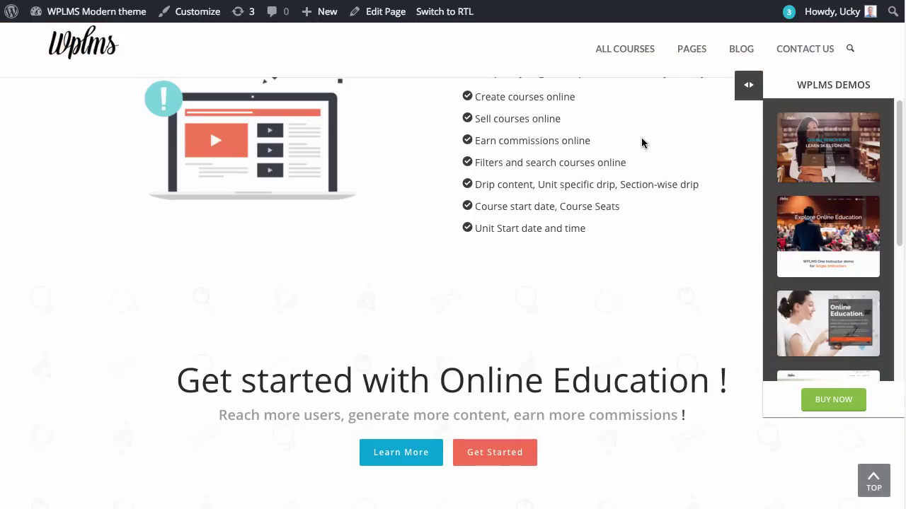
{"action": "scroll", "coordinate": [641, 143], "scroll_direction": "down", "scroll_amount": 5}
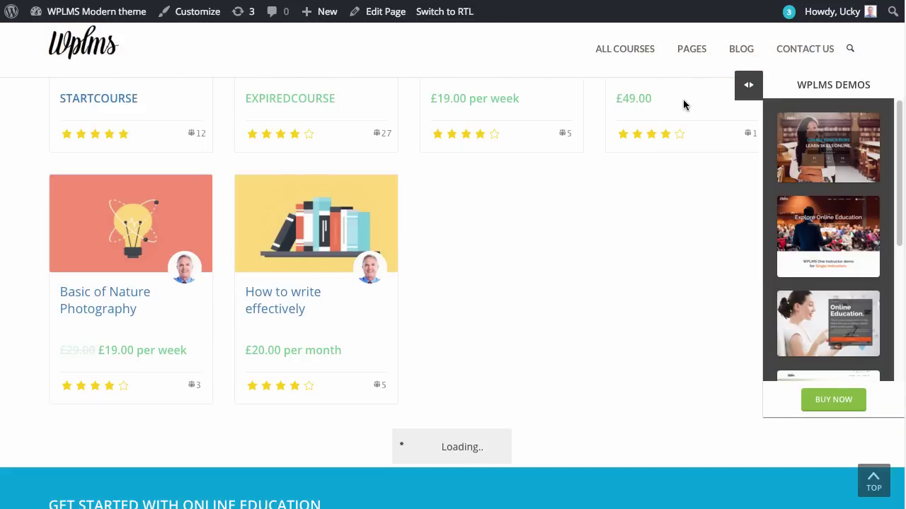
{"action": "left_click", "coordinate": [744, 87]}
{"action": "scroll", "coordinate": [664, 211], "scroll_direction": "down", "scroll_amount": 6}
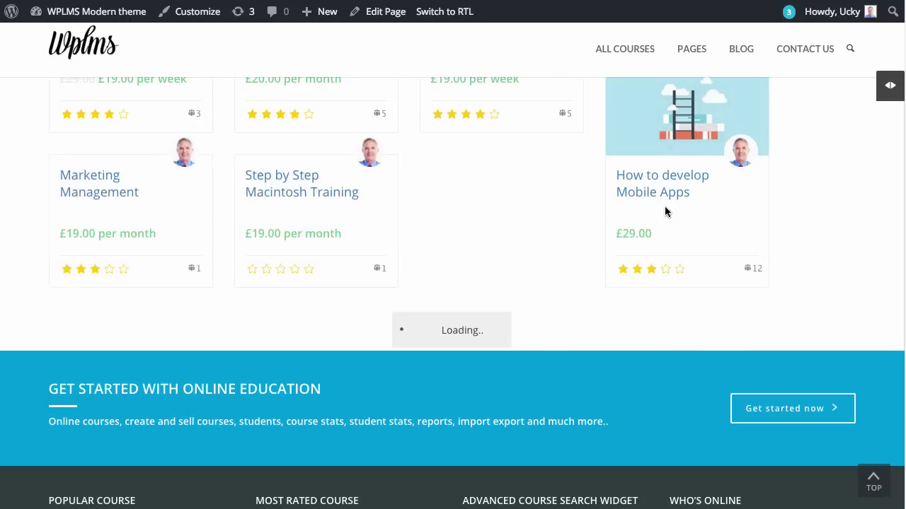
{"action": "scroll", "coordinate": [664, 206], "scroll_direction": "up", "scroll_amount": 8}
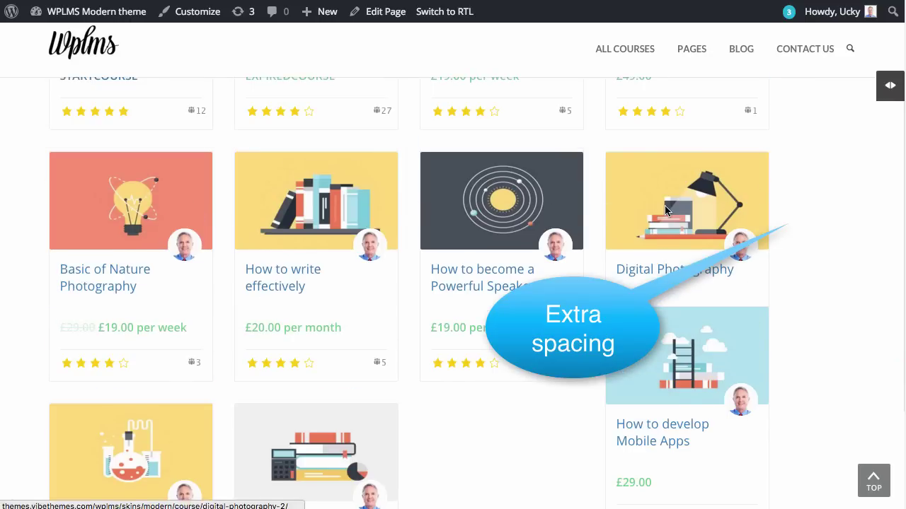
{"action": "scroll", "coordinate": [665, 206], "scroll_direction": "up", "scroll_amount": 3}
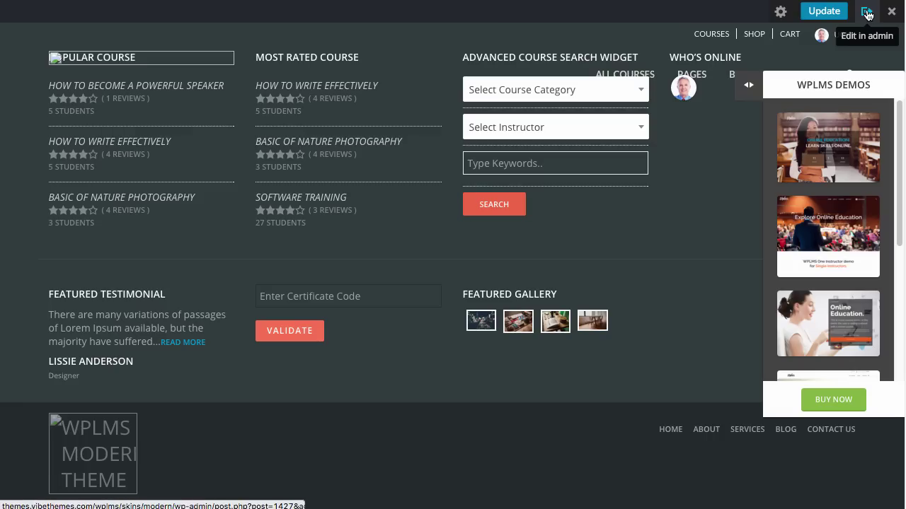
Step: Open the home page in the admin editor and bring up the post grid settings of the page builder's Heading block
{"action": "left_click", "coordinate": [867, 14]}
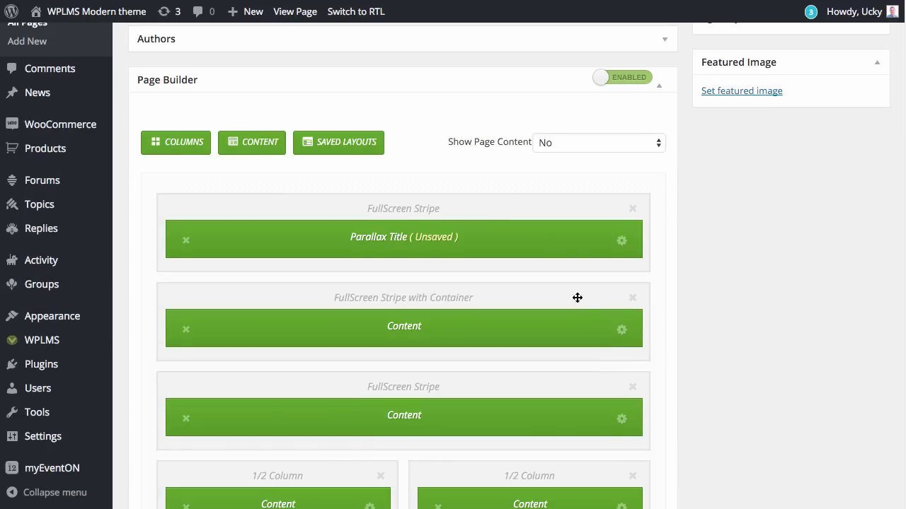
{"action": "scroll", "coordinate": [580, 305], "scroll_direction": "down", "scroll_amount": 5}
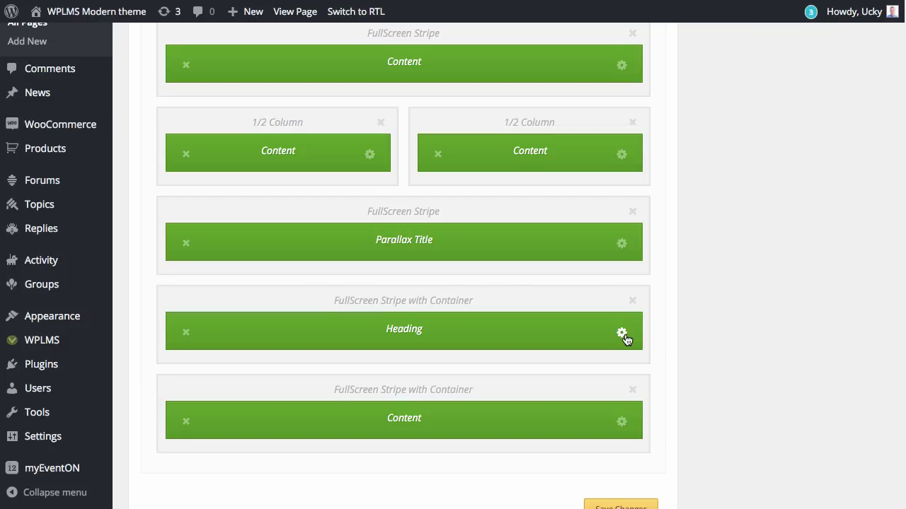
{"action": "scroll", "coordinate": [625, 339], "scroll_direction": "up", "scroll_amount": 2}
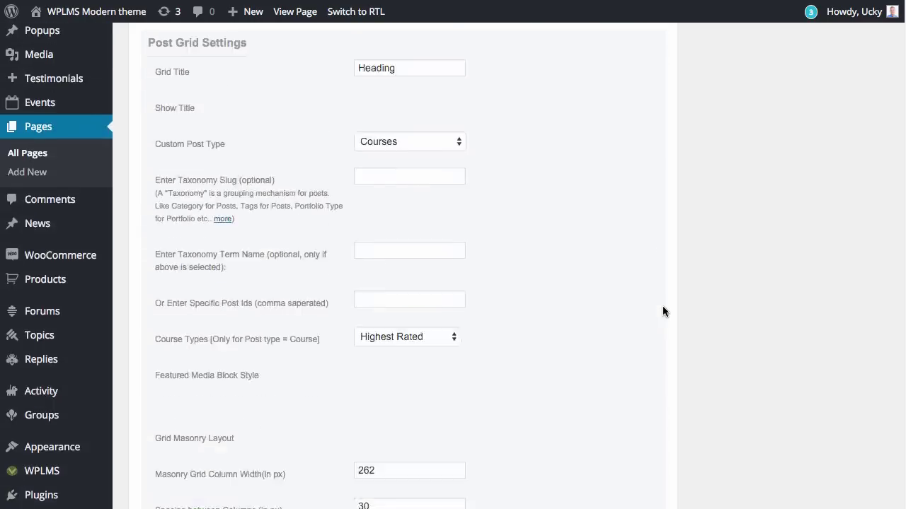
{"action": "scroll", "coordinate": [663, 306], "scroll_direction": "up", "scroll_amount": 3}
{"action": "scroll", "coordinate": [662, 305], "scroll_direction": "down", "scroll_amount": 5}
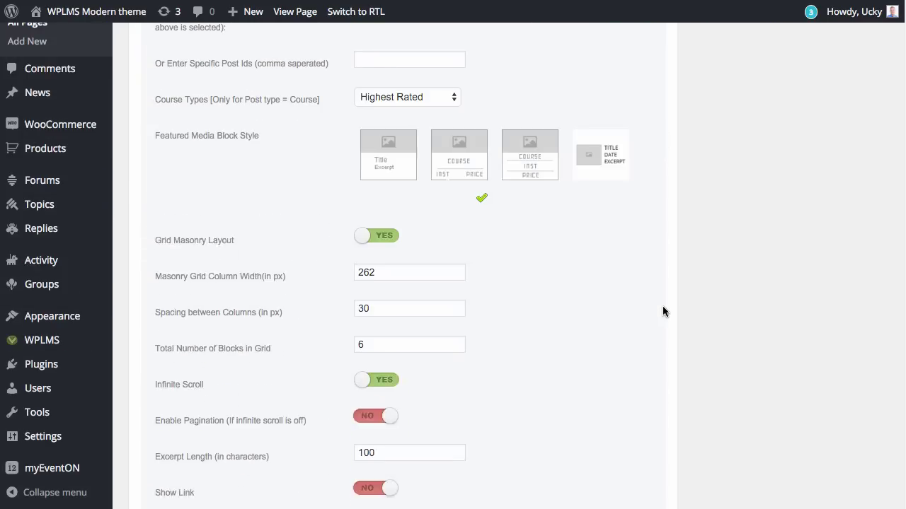
Step: Set the course grid's masonry column width to 282 px
{"action": "left_click", "coordinate": [372, 314]}
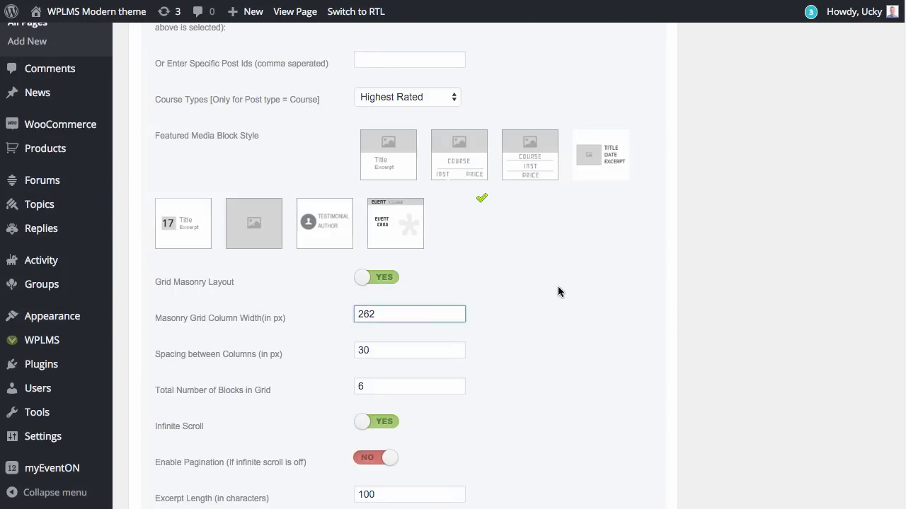
{"action": "key", "text": "BackSpace"}
{"action": "type", "text": "8"}
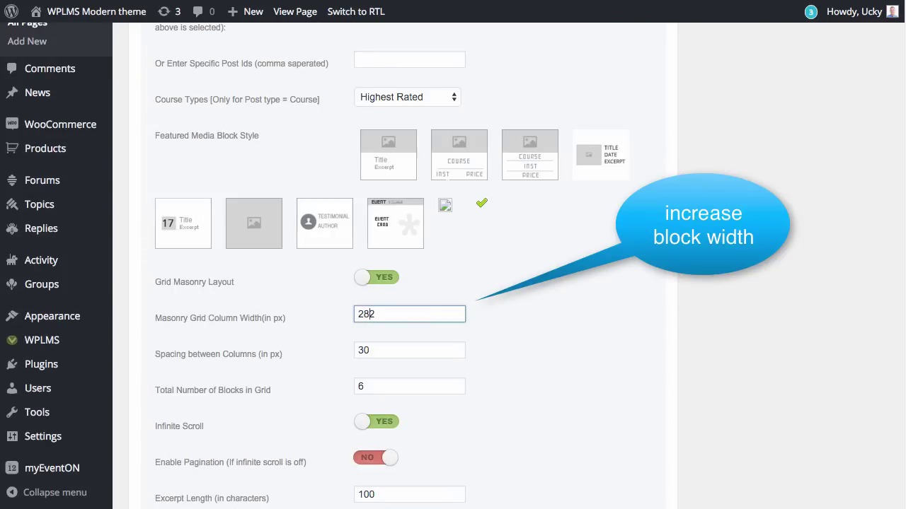